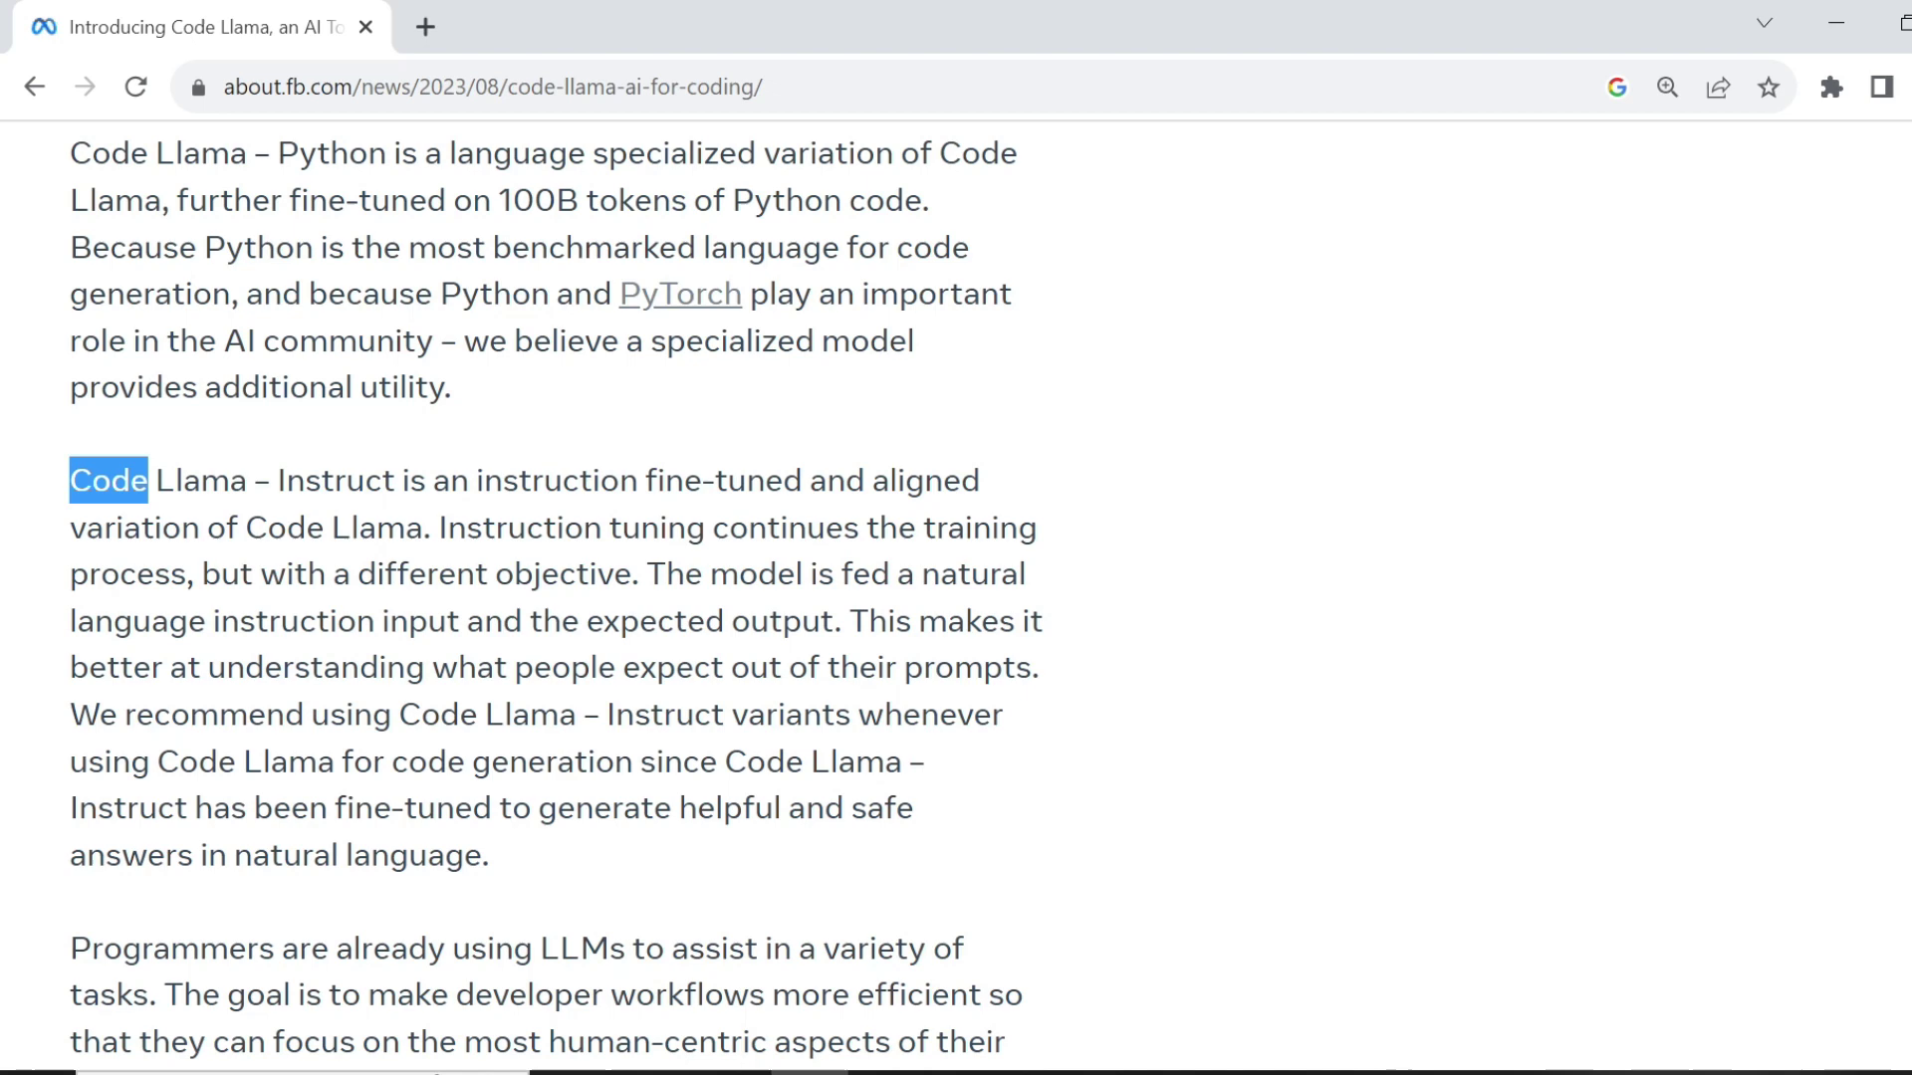
- Highlight the supported-languages list ('Python, … Bash and more') and the training-data line
drag(60, 475, 926, 481)
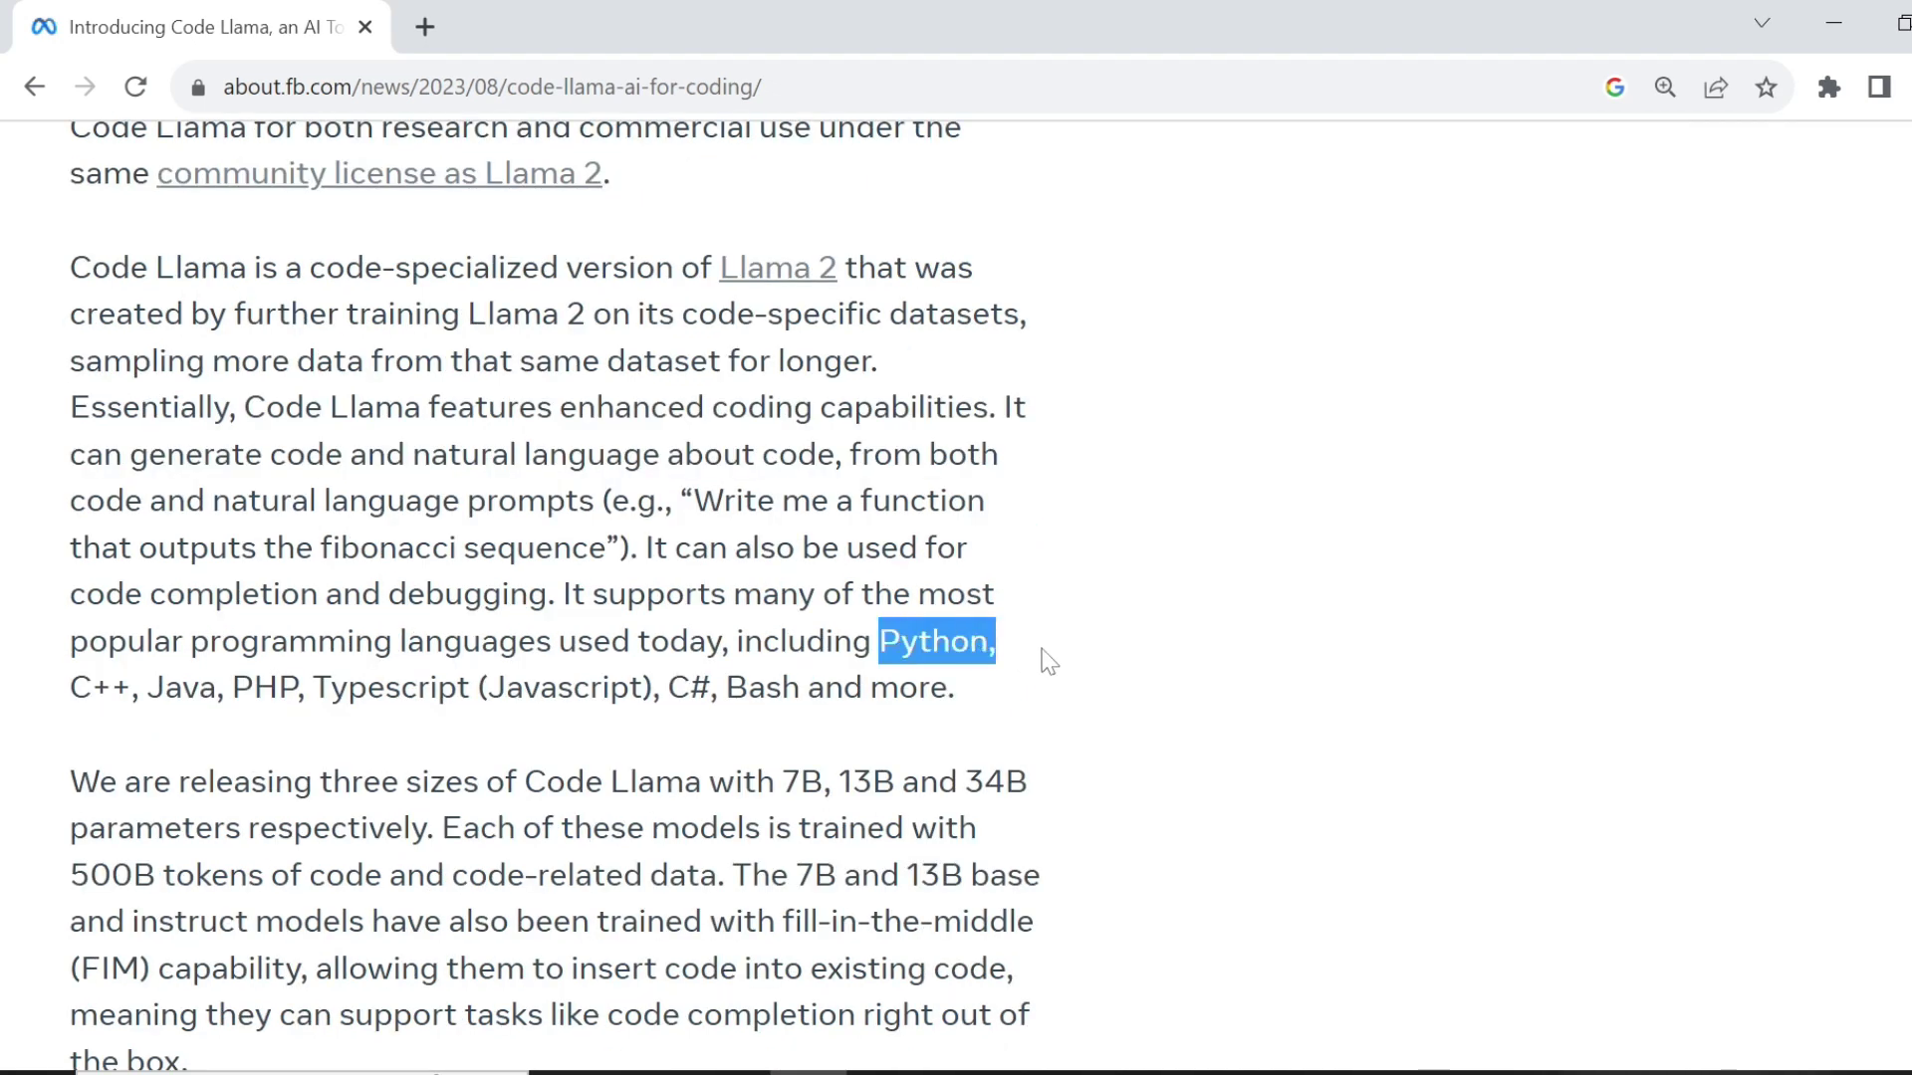
drag(1047, 659, 1122, 722)
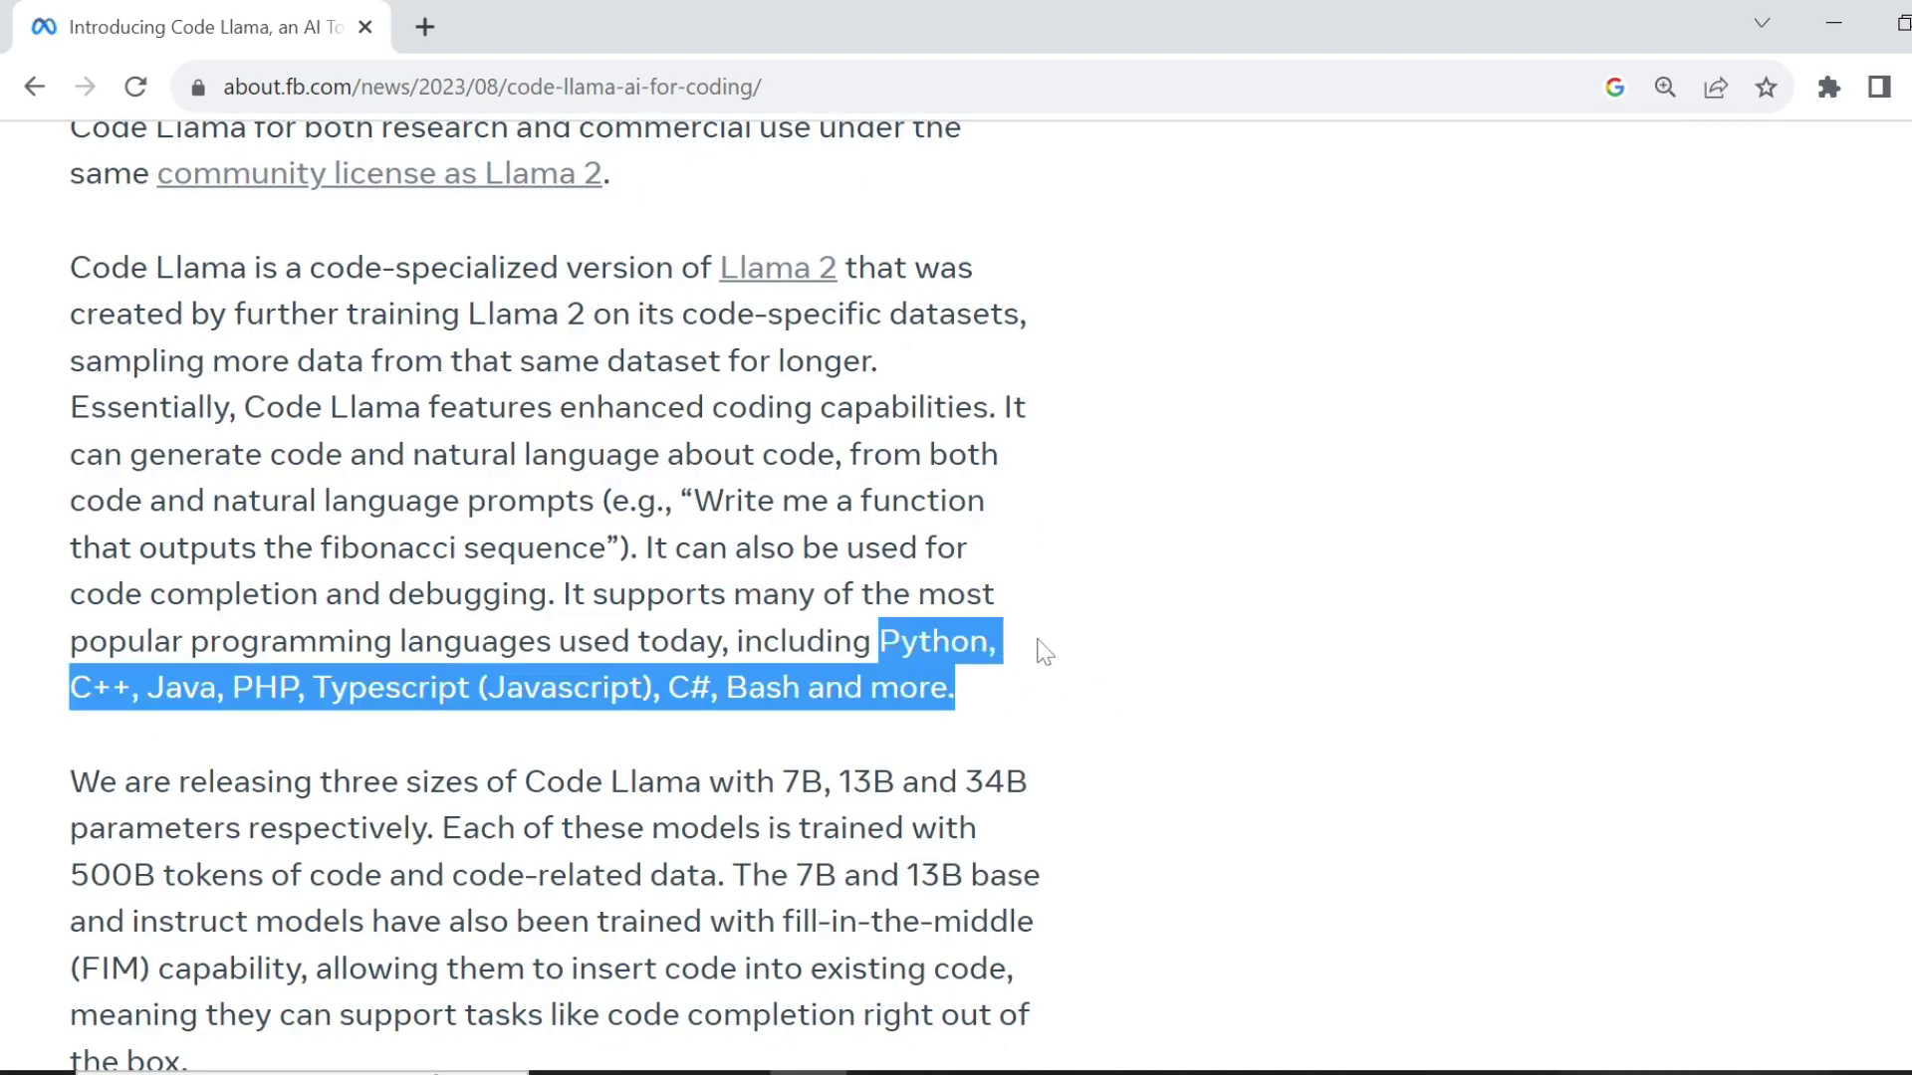
scroll(1043, 652, down, 2)
scroll(1043, 651, up, 2)
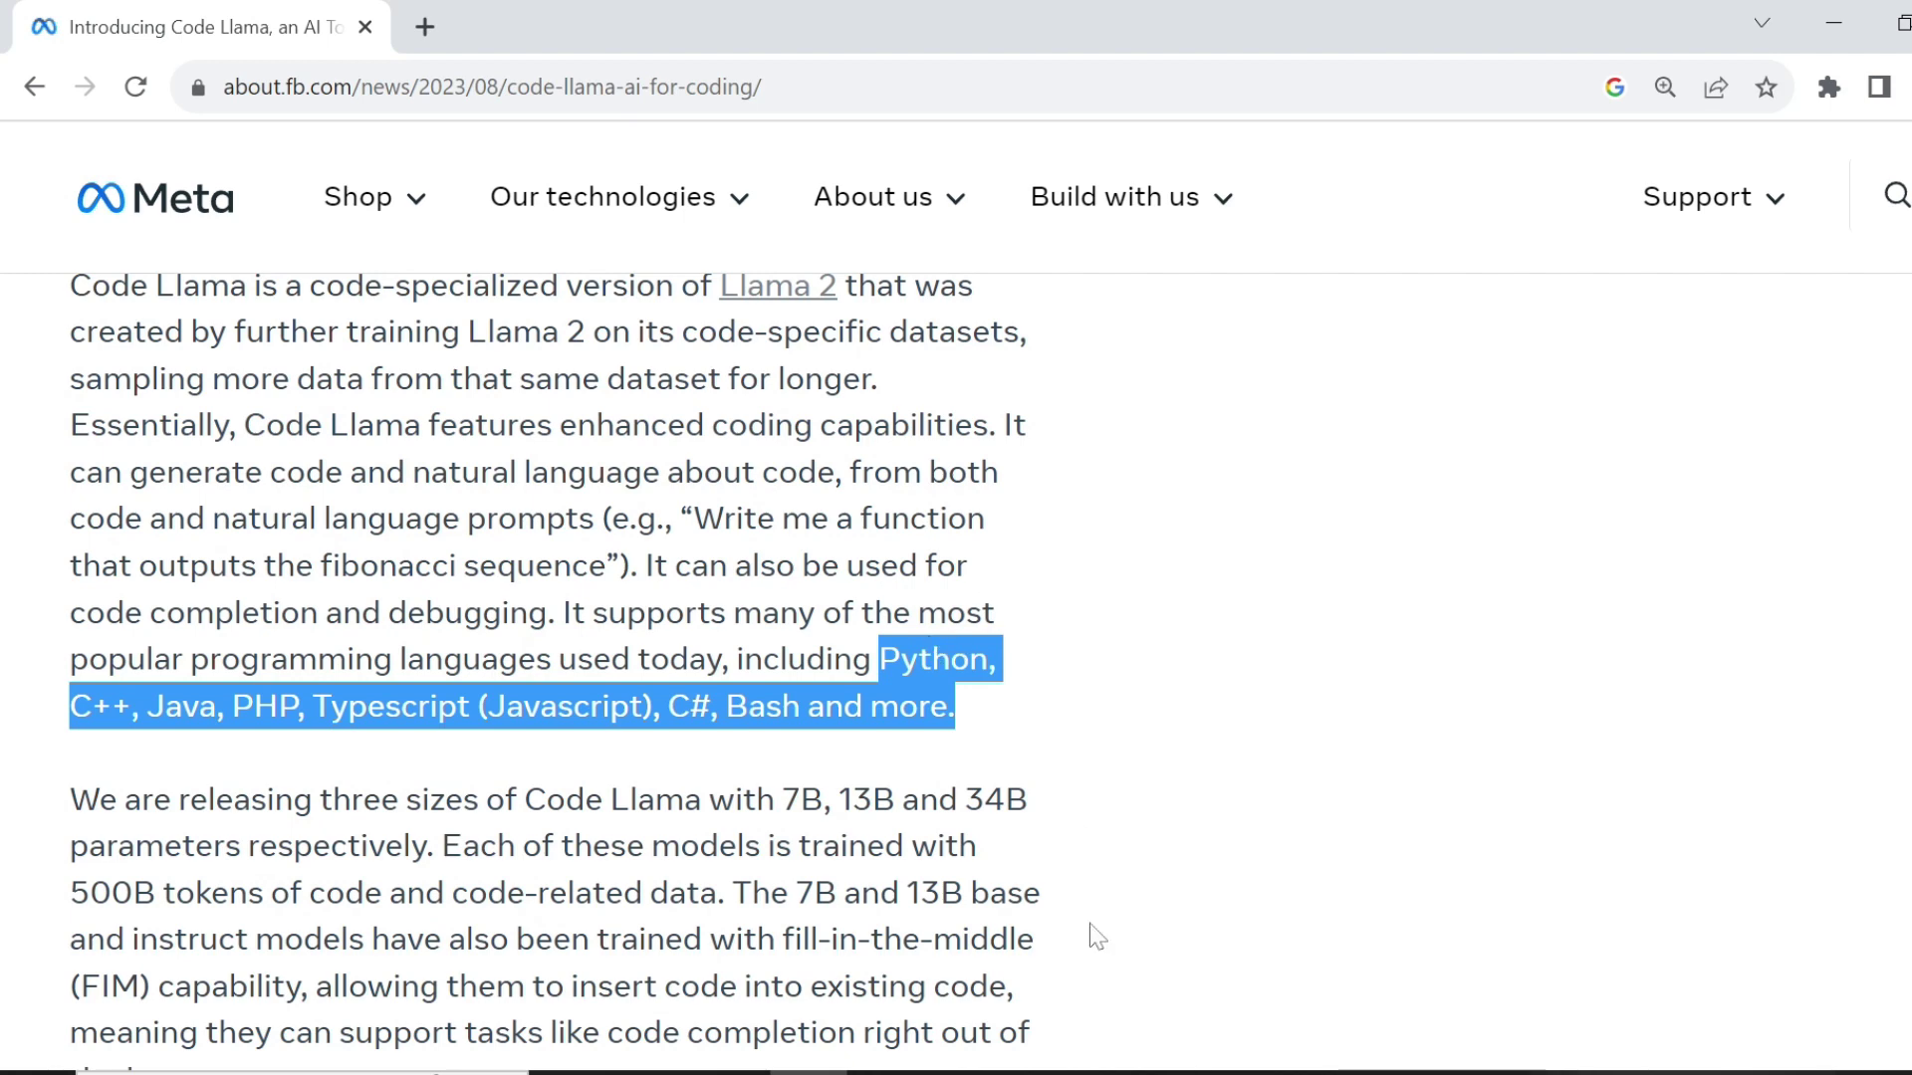
scroll(1092, 931, down, 1)
drag(69, 589, 885, 576)
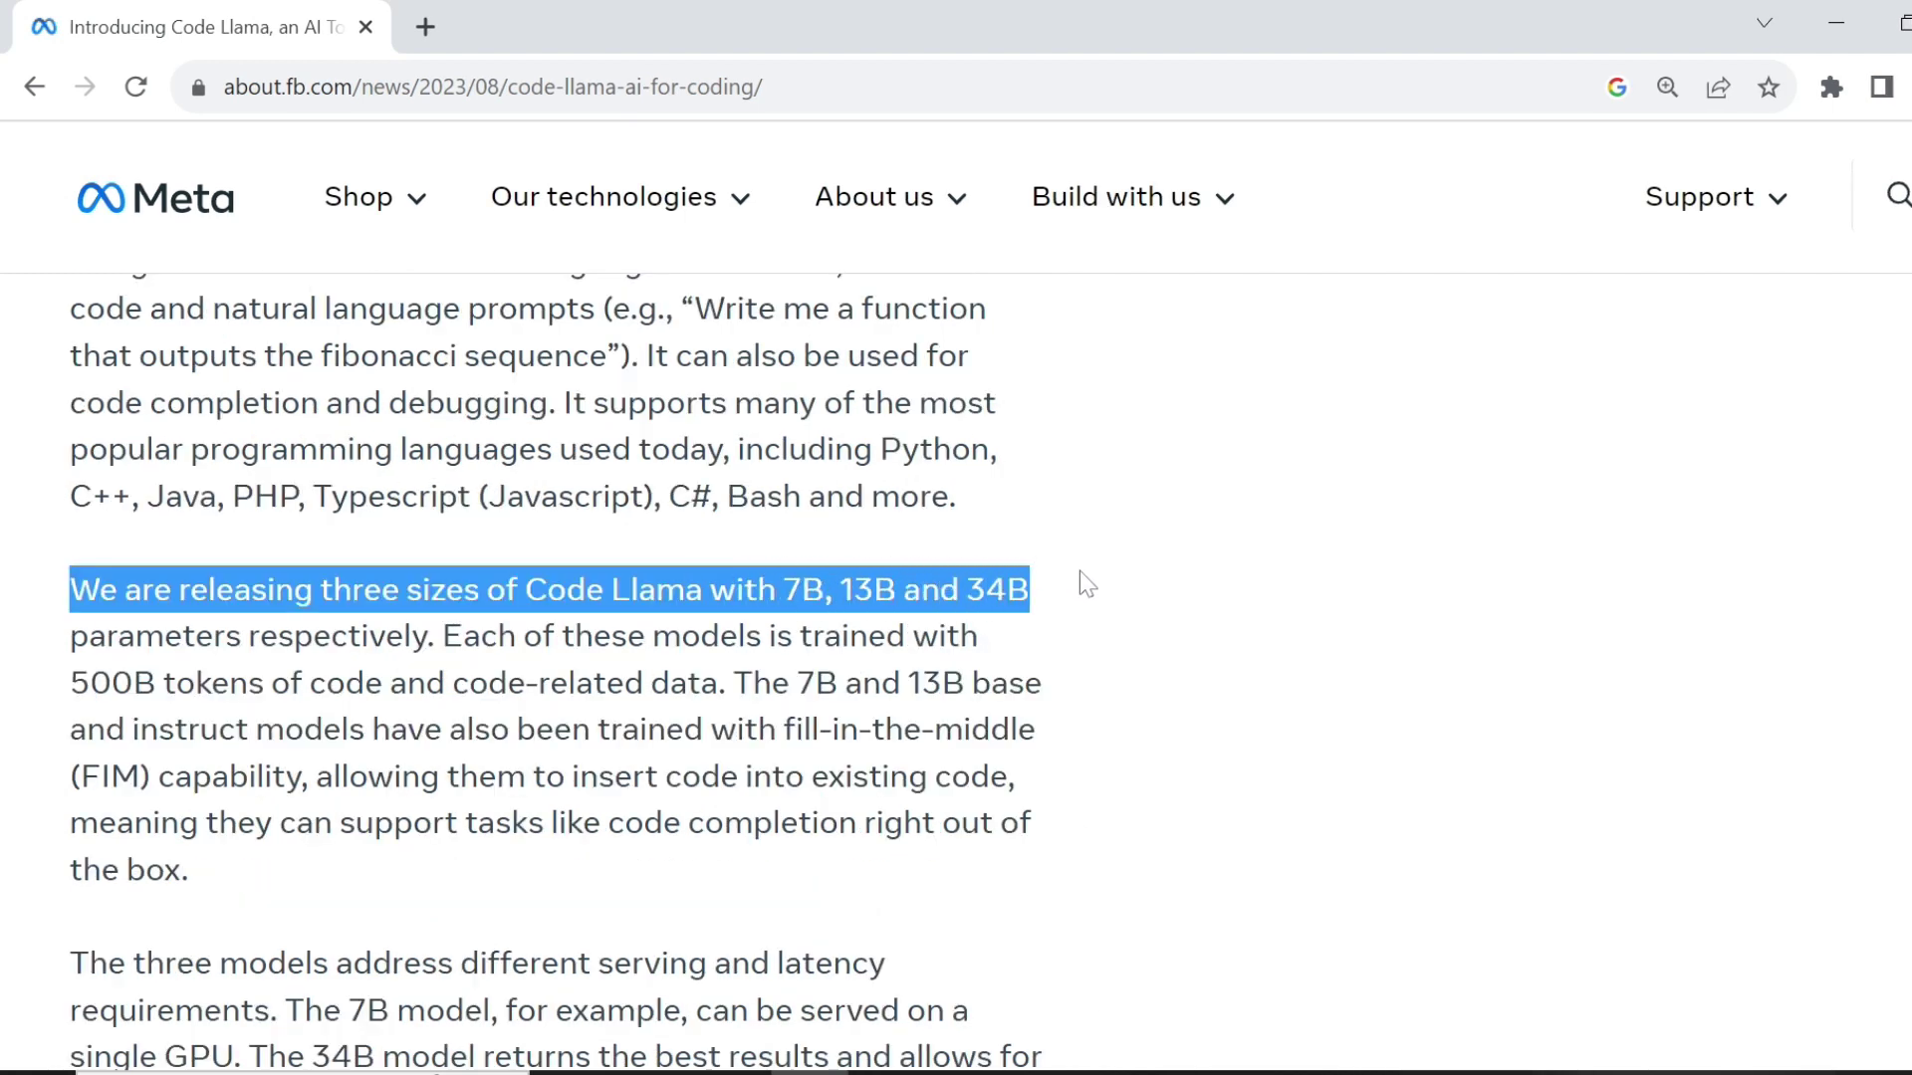
mouse_move(1079, 577)
mouse_down()
mouse_move(1093, 683)
mouse_move(1046, 724)
mouse_up()
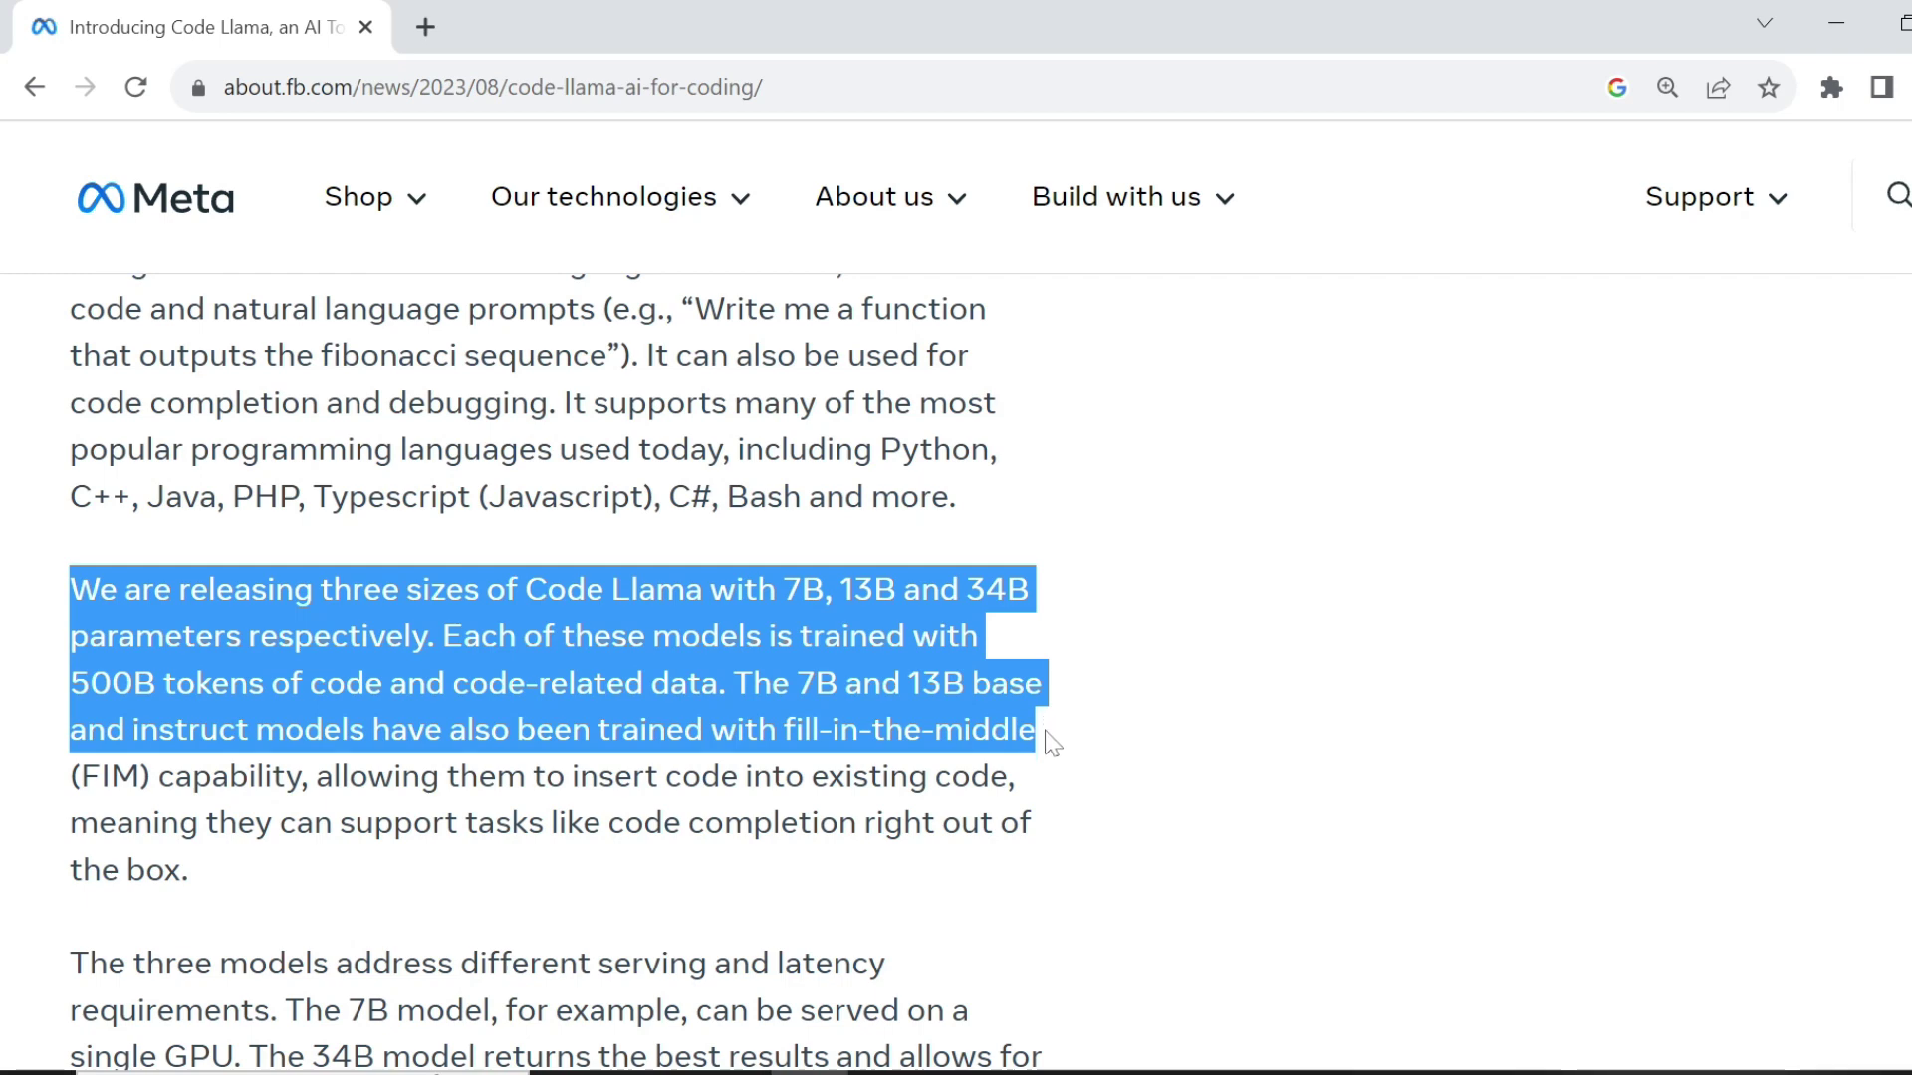
- Highlight the sentence on fill-in-the-middle training for the 7B and 13B base models
drag(1051, 763, 1060, 779)
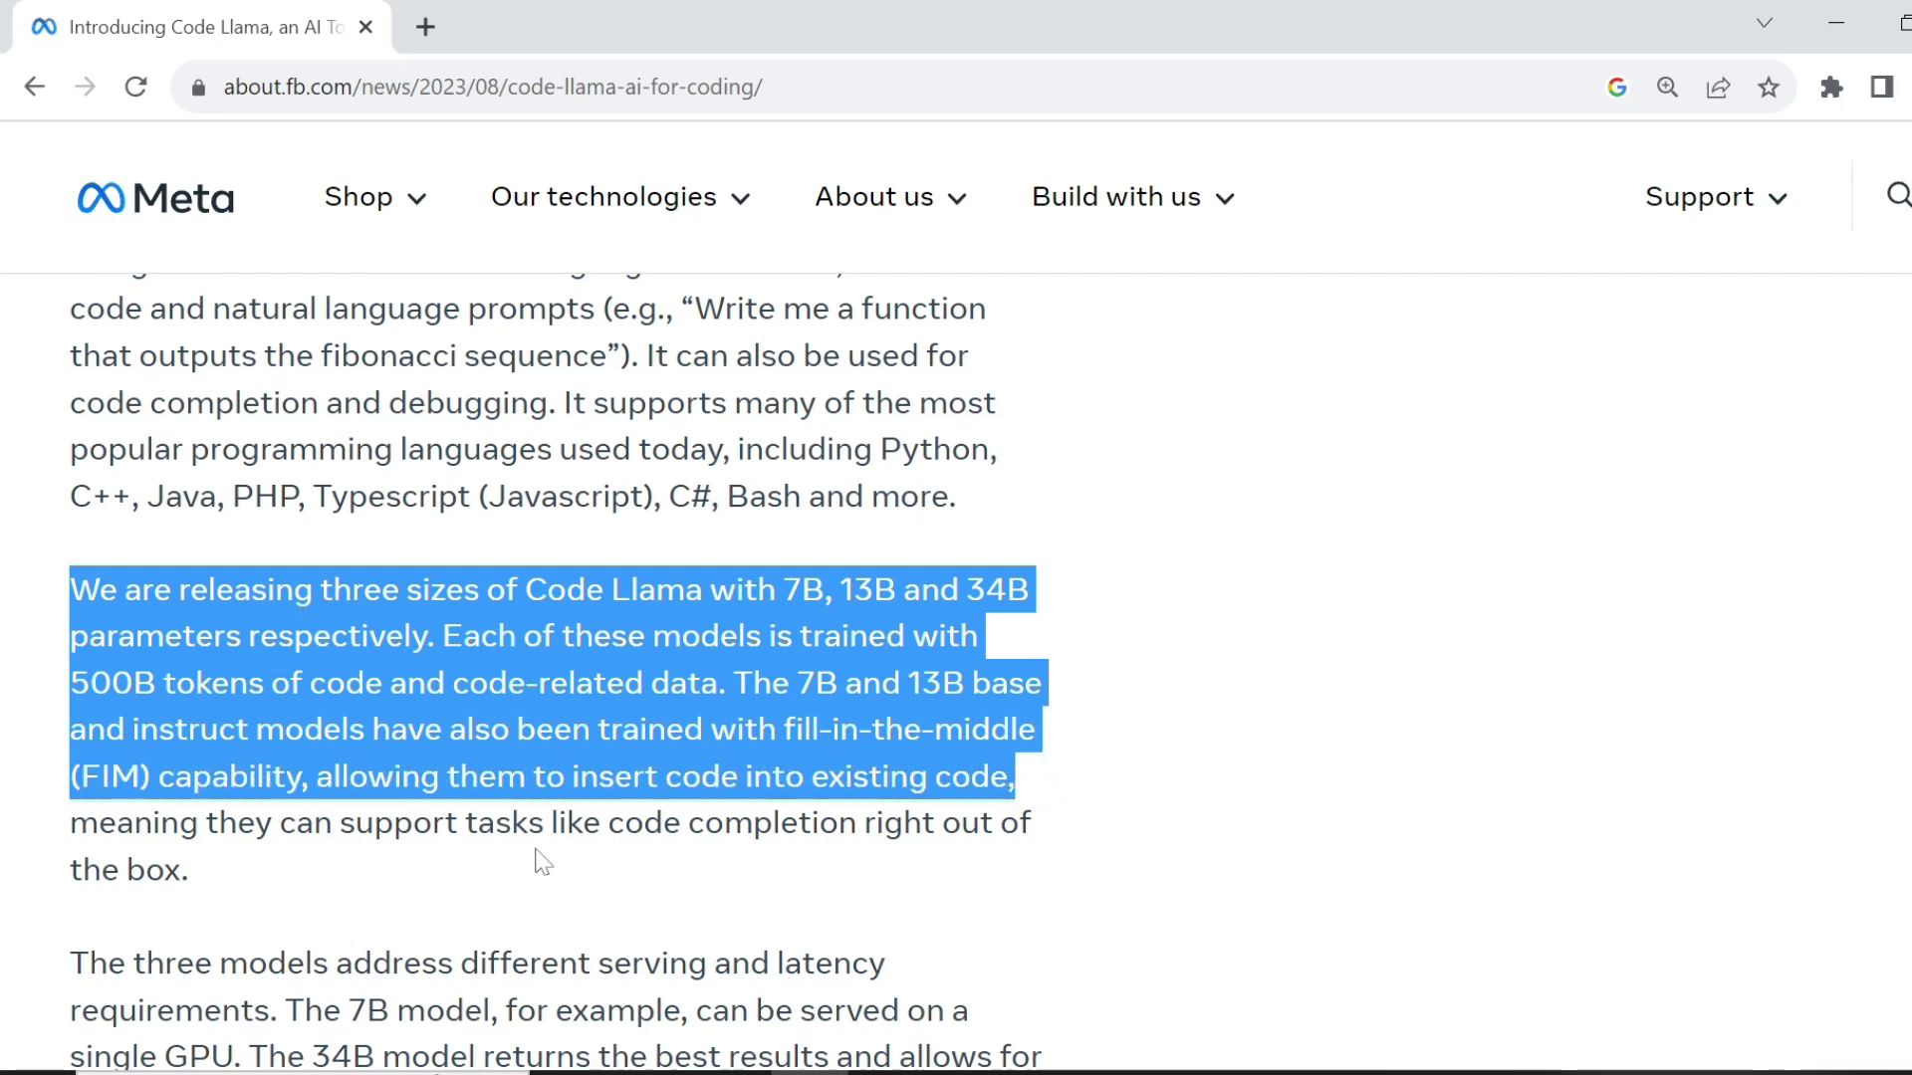
drag(312, 878, 3, 754)
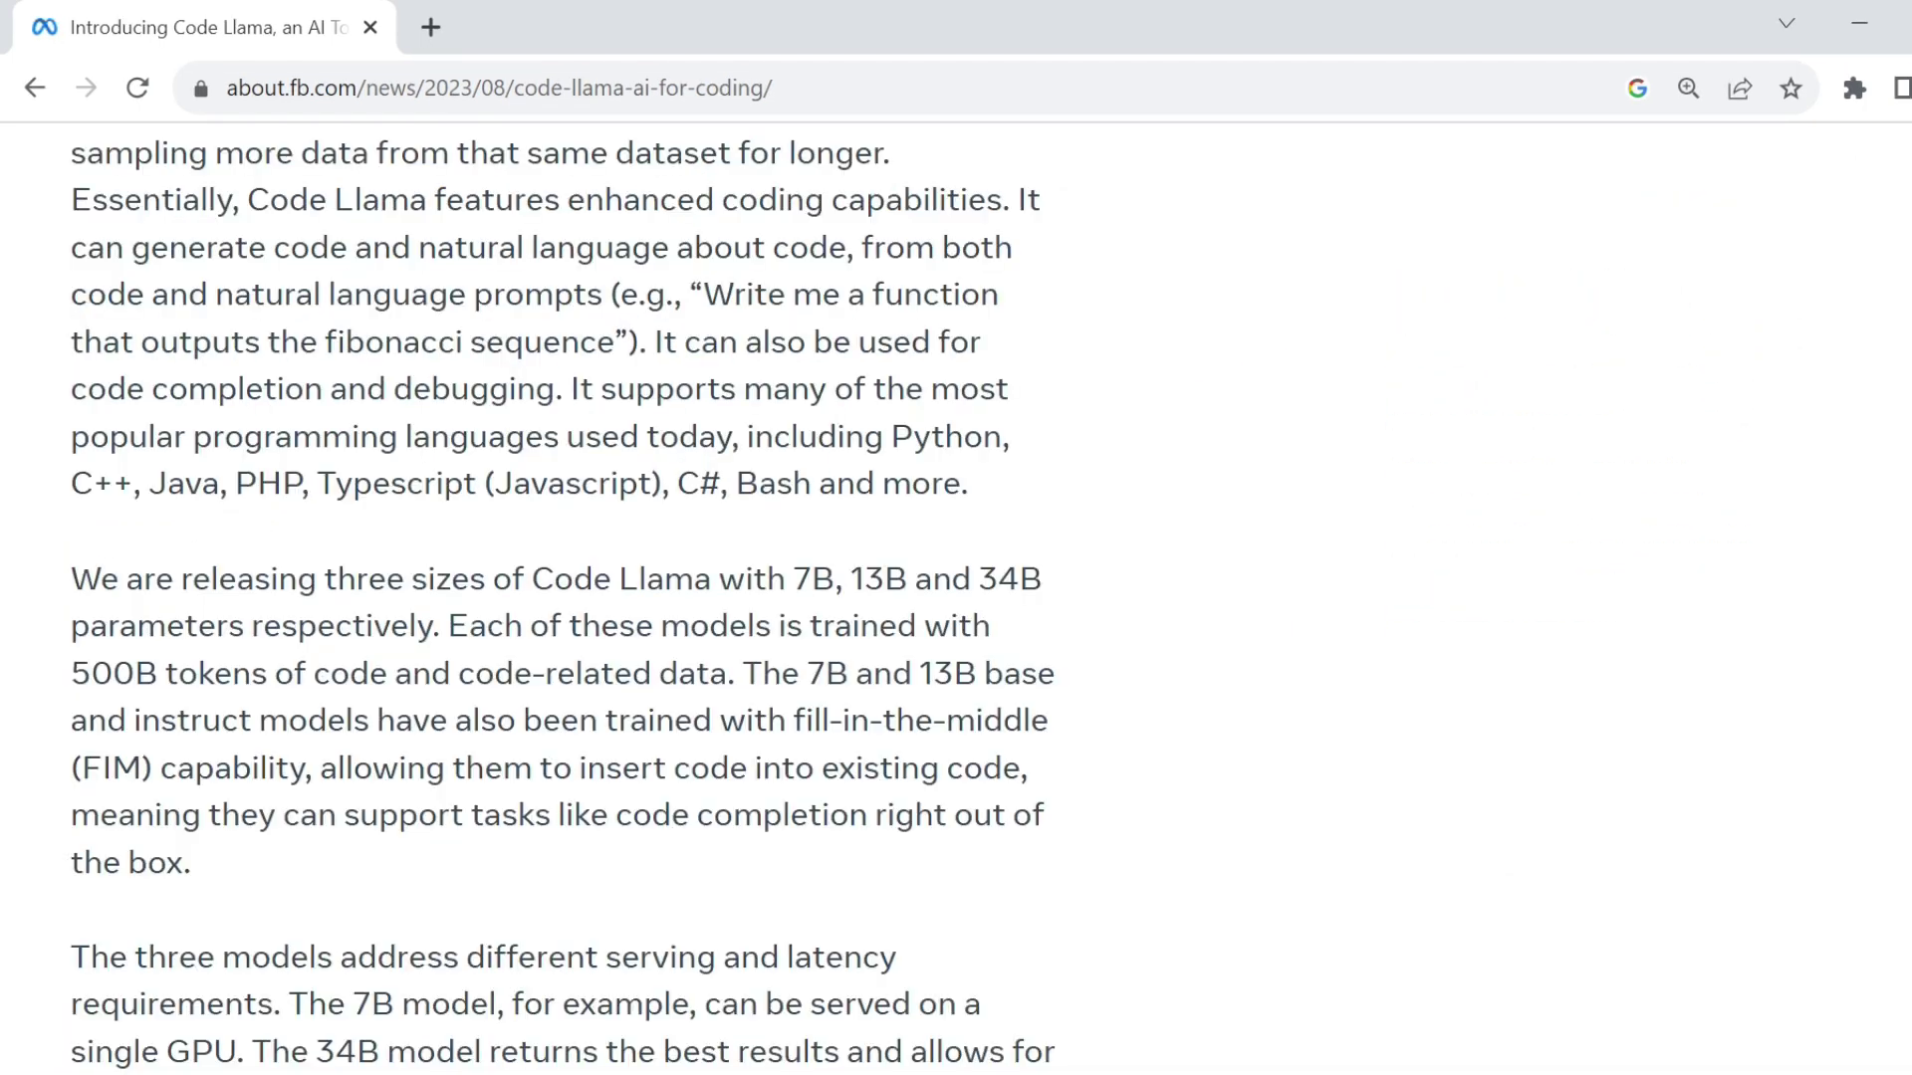
mouse_move(742, 673)
mouse_down()
mouse_move(1070, 760)
mouse_move(1092, 807)
mouse_up()
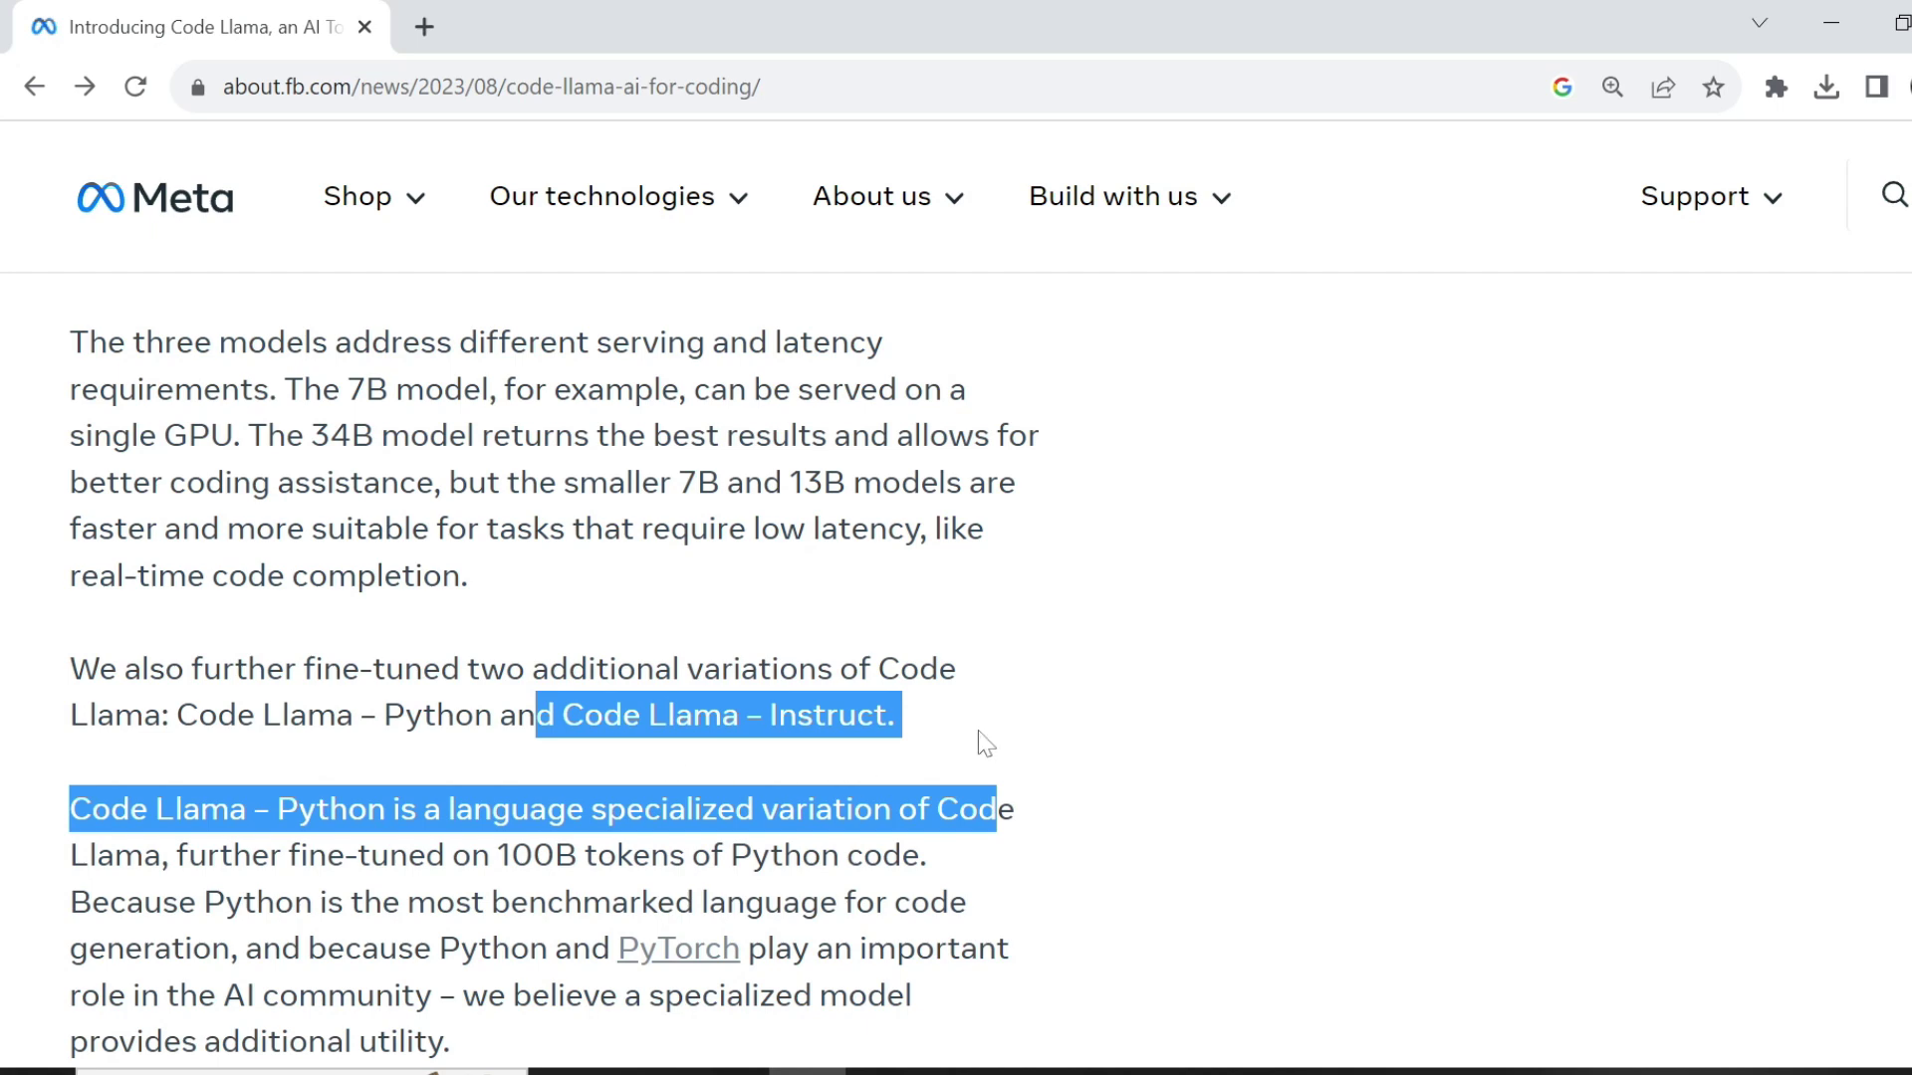
- Highlight the sentence on the two further fine-tuned variations, ending at 'Code Llama – Instruct', then deselect
click(592, 668)
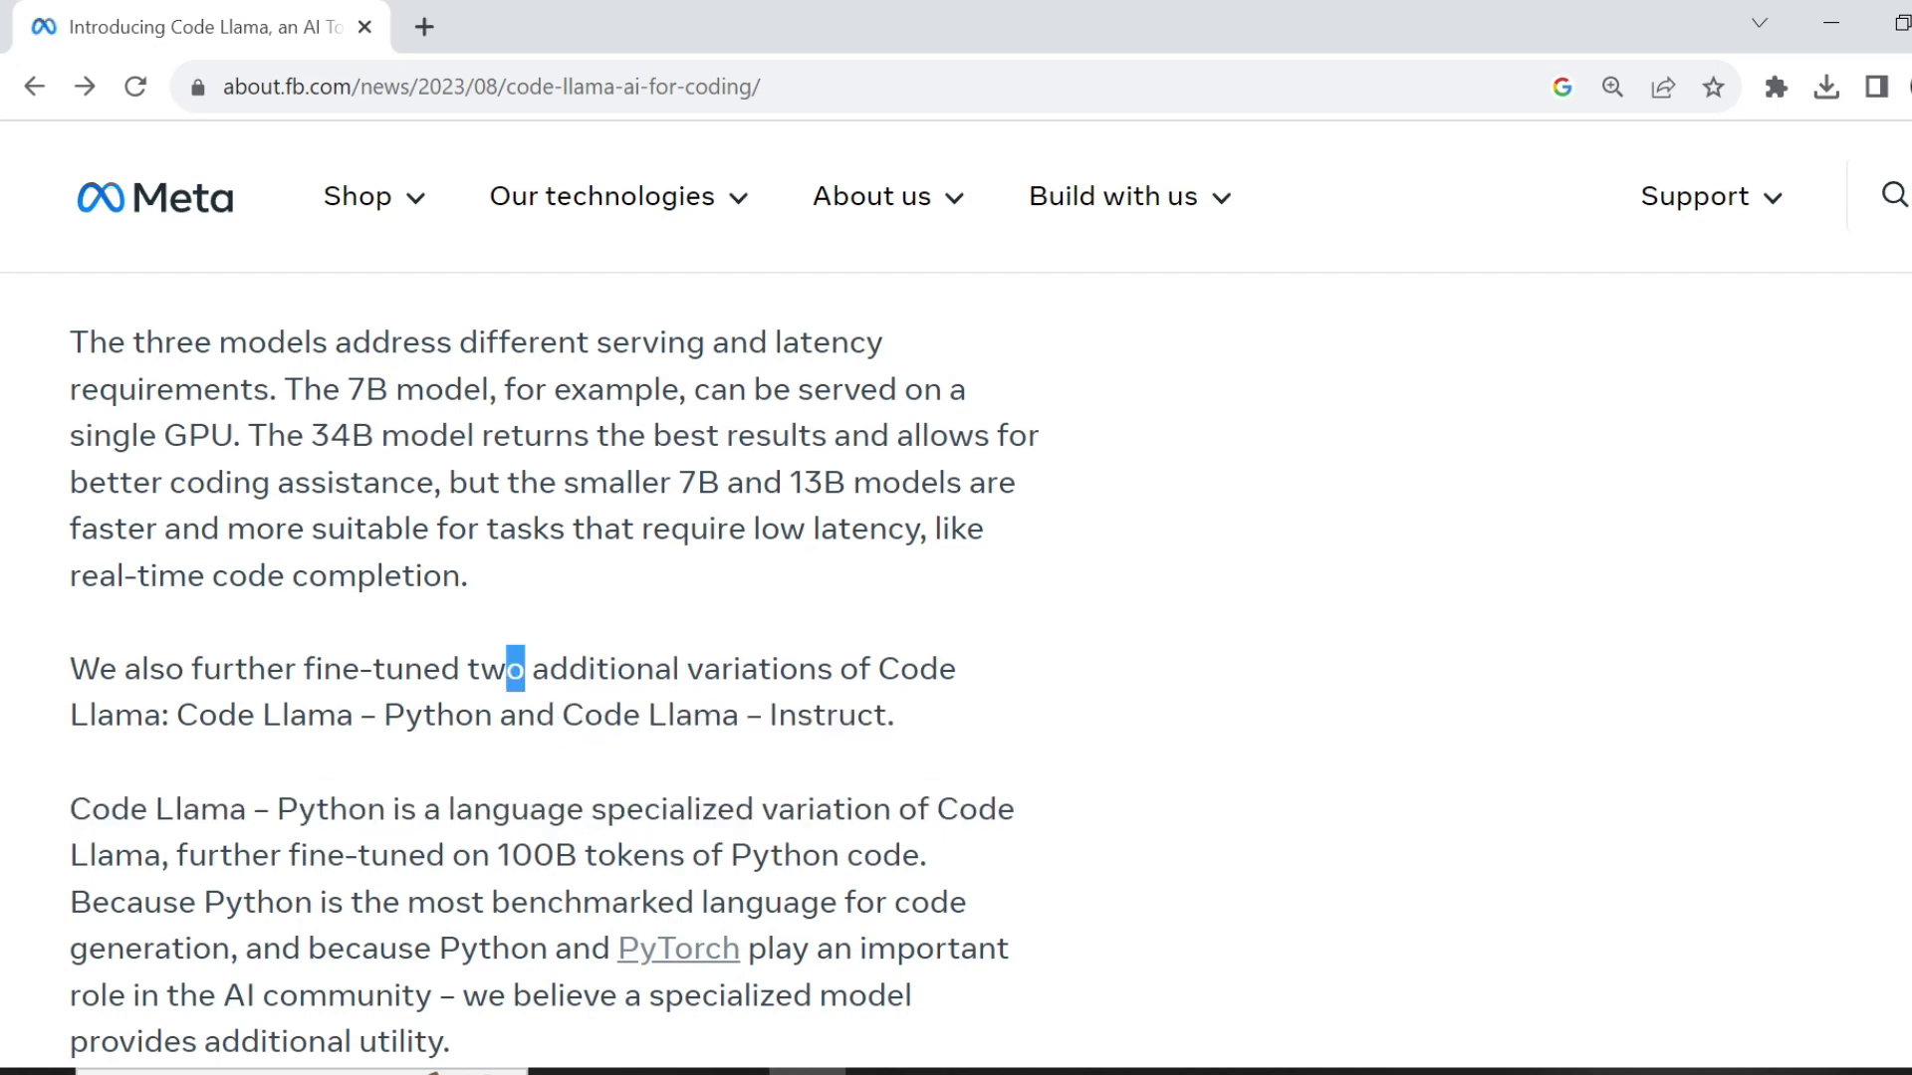
drag(117, 667, 972, 742)
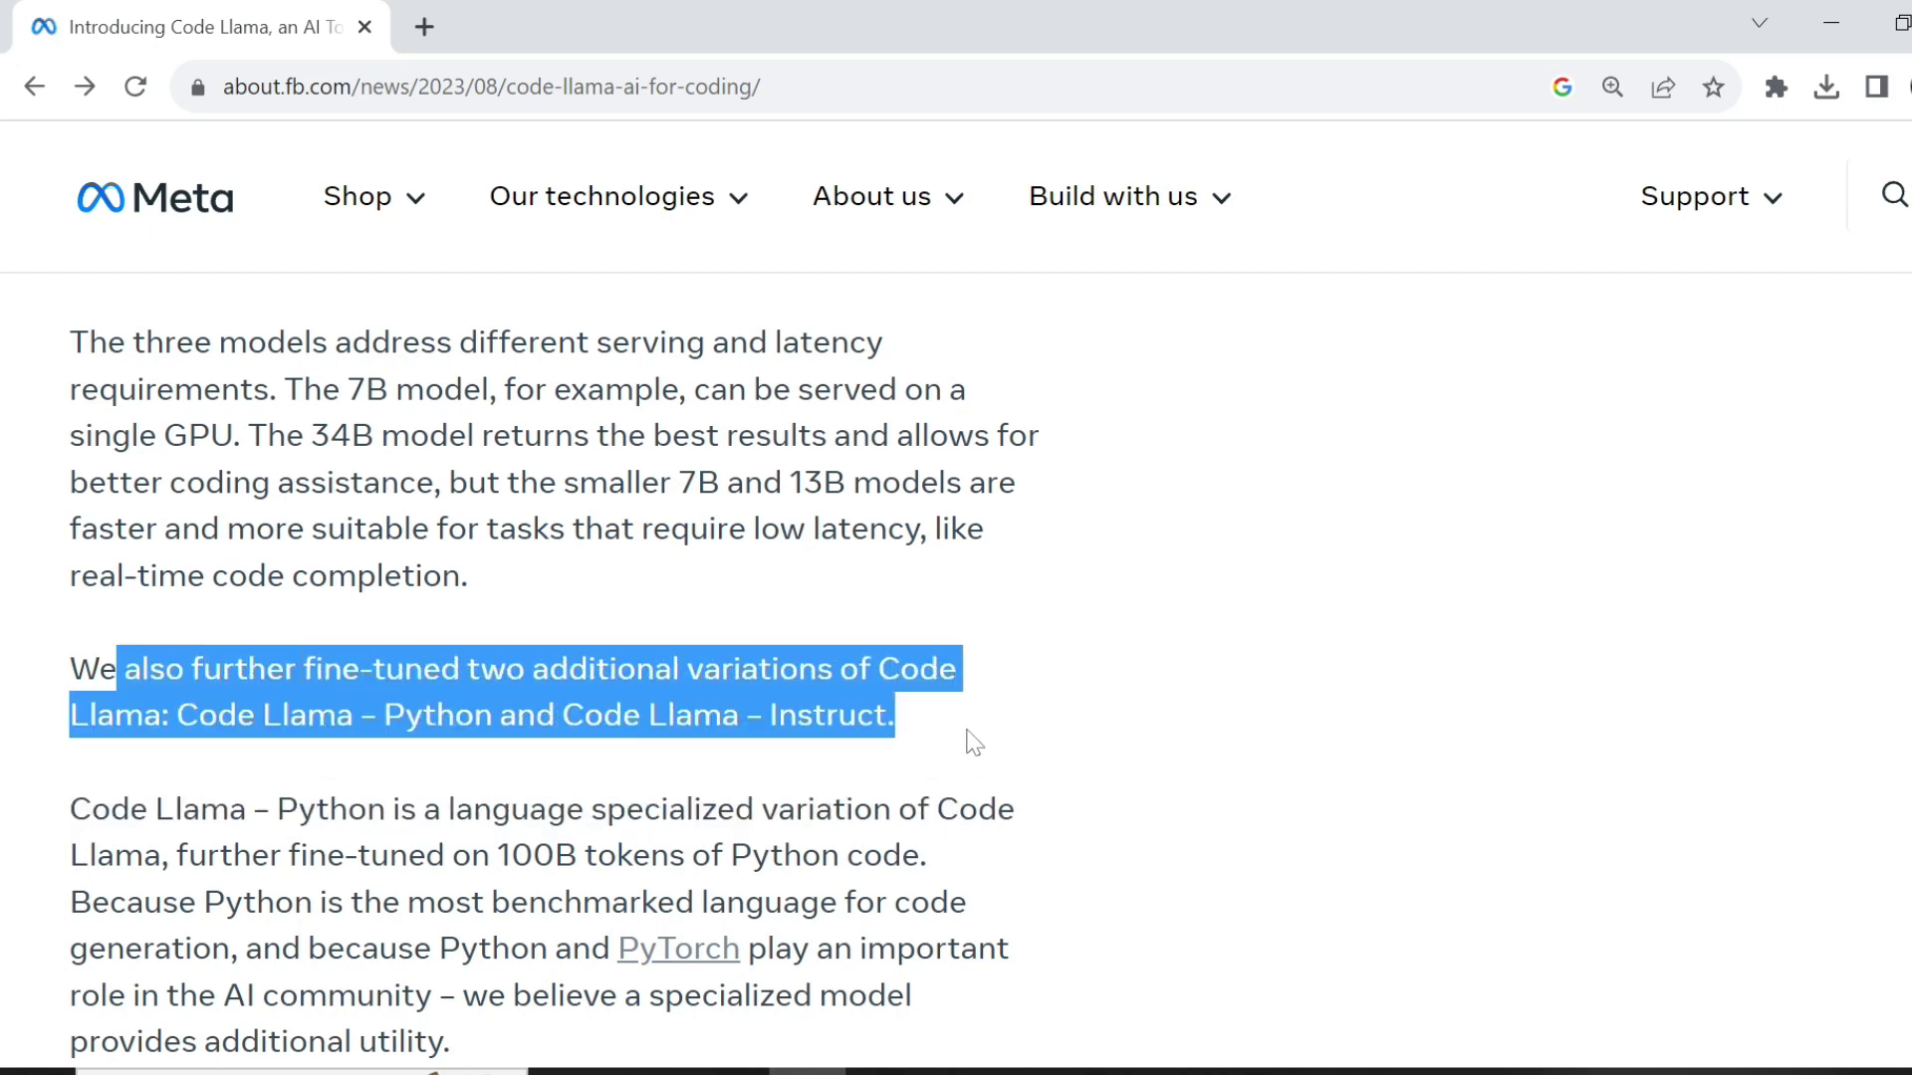
click(722, 767)
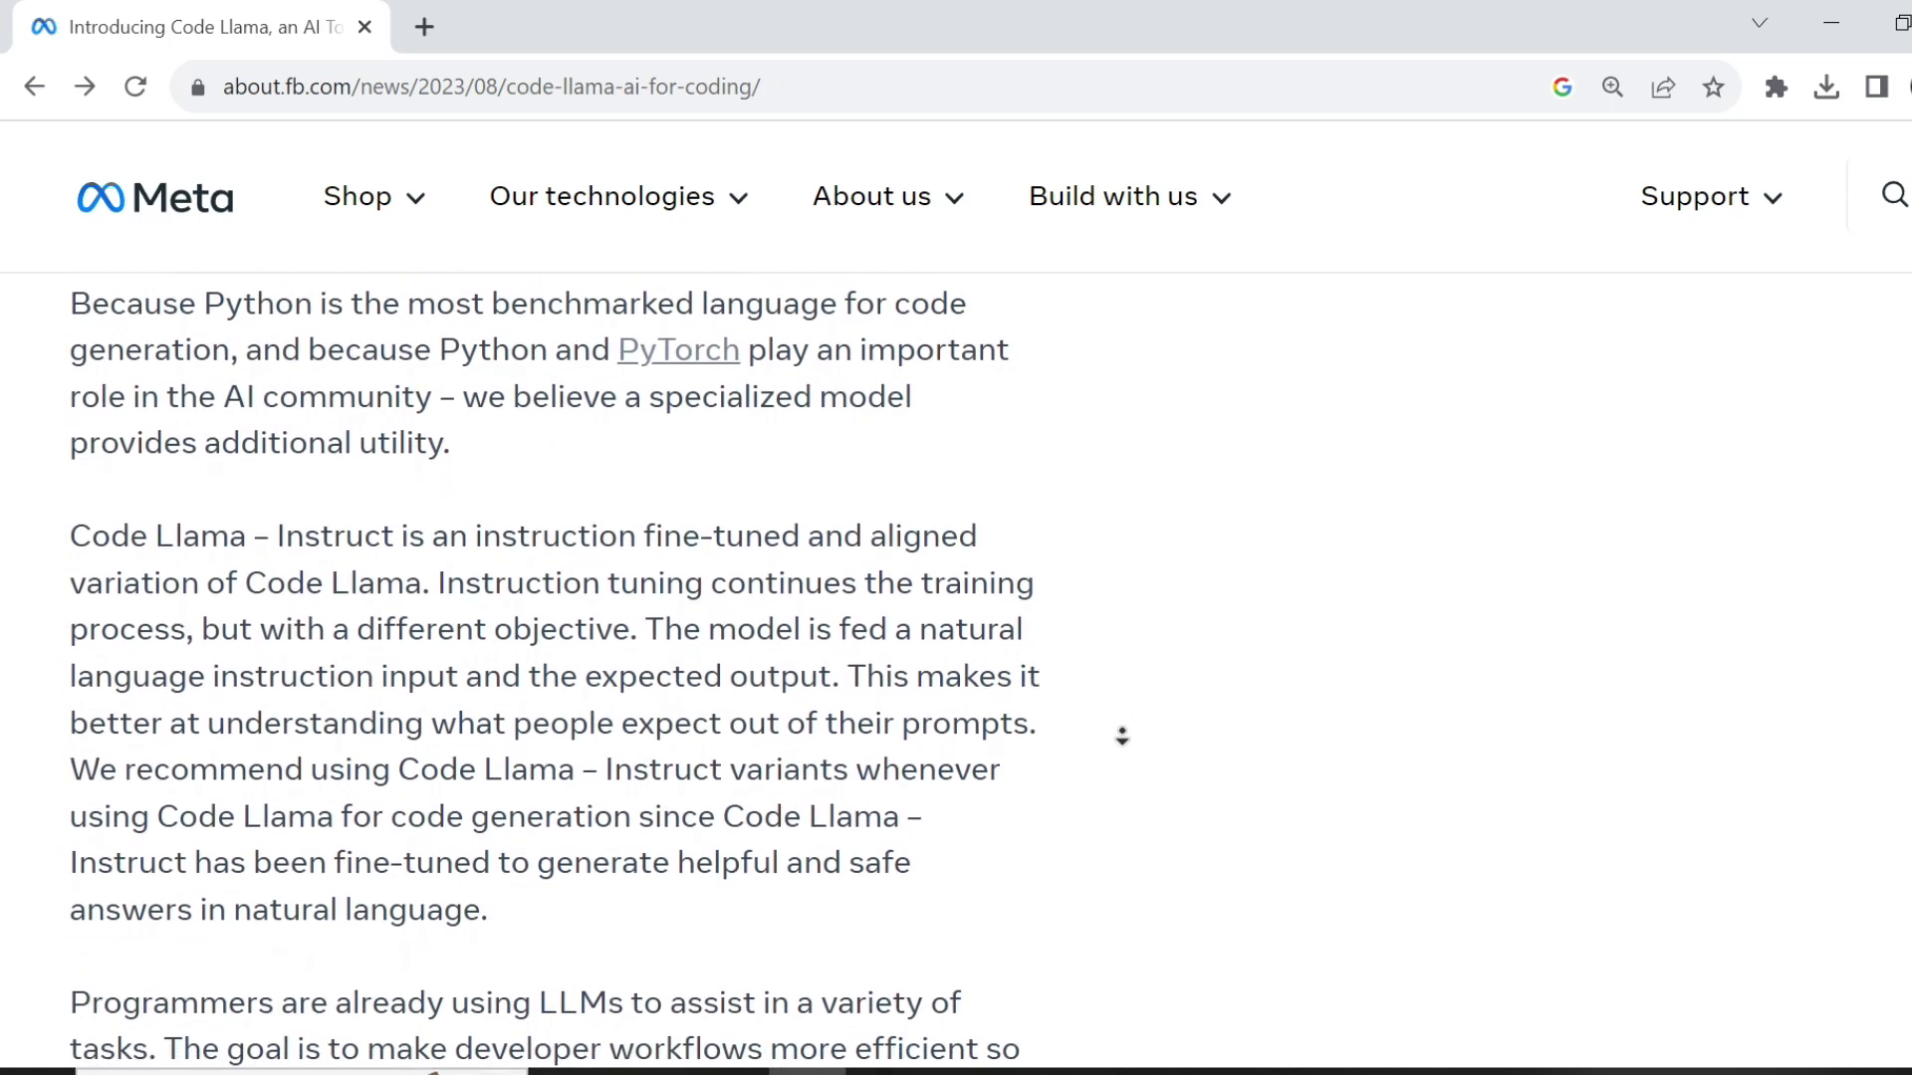
scroll(1336, 511, down, 5)
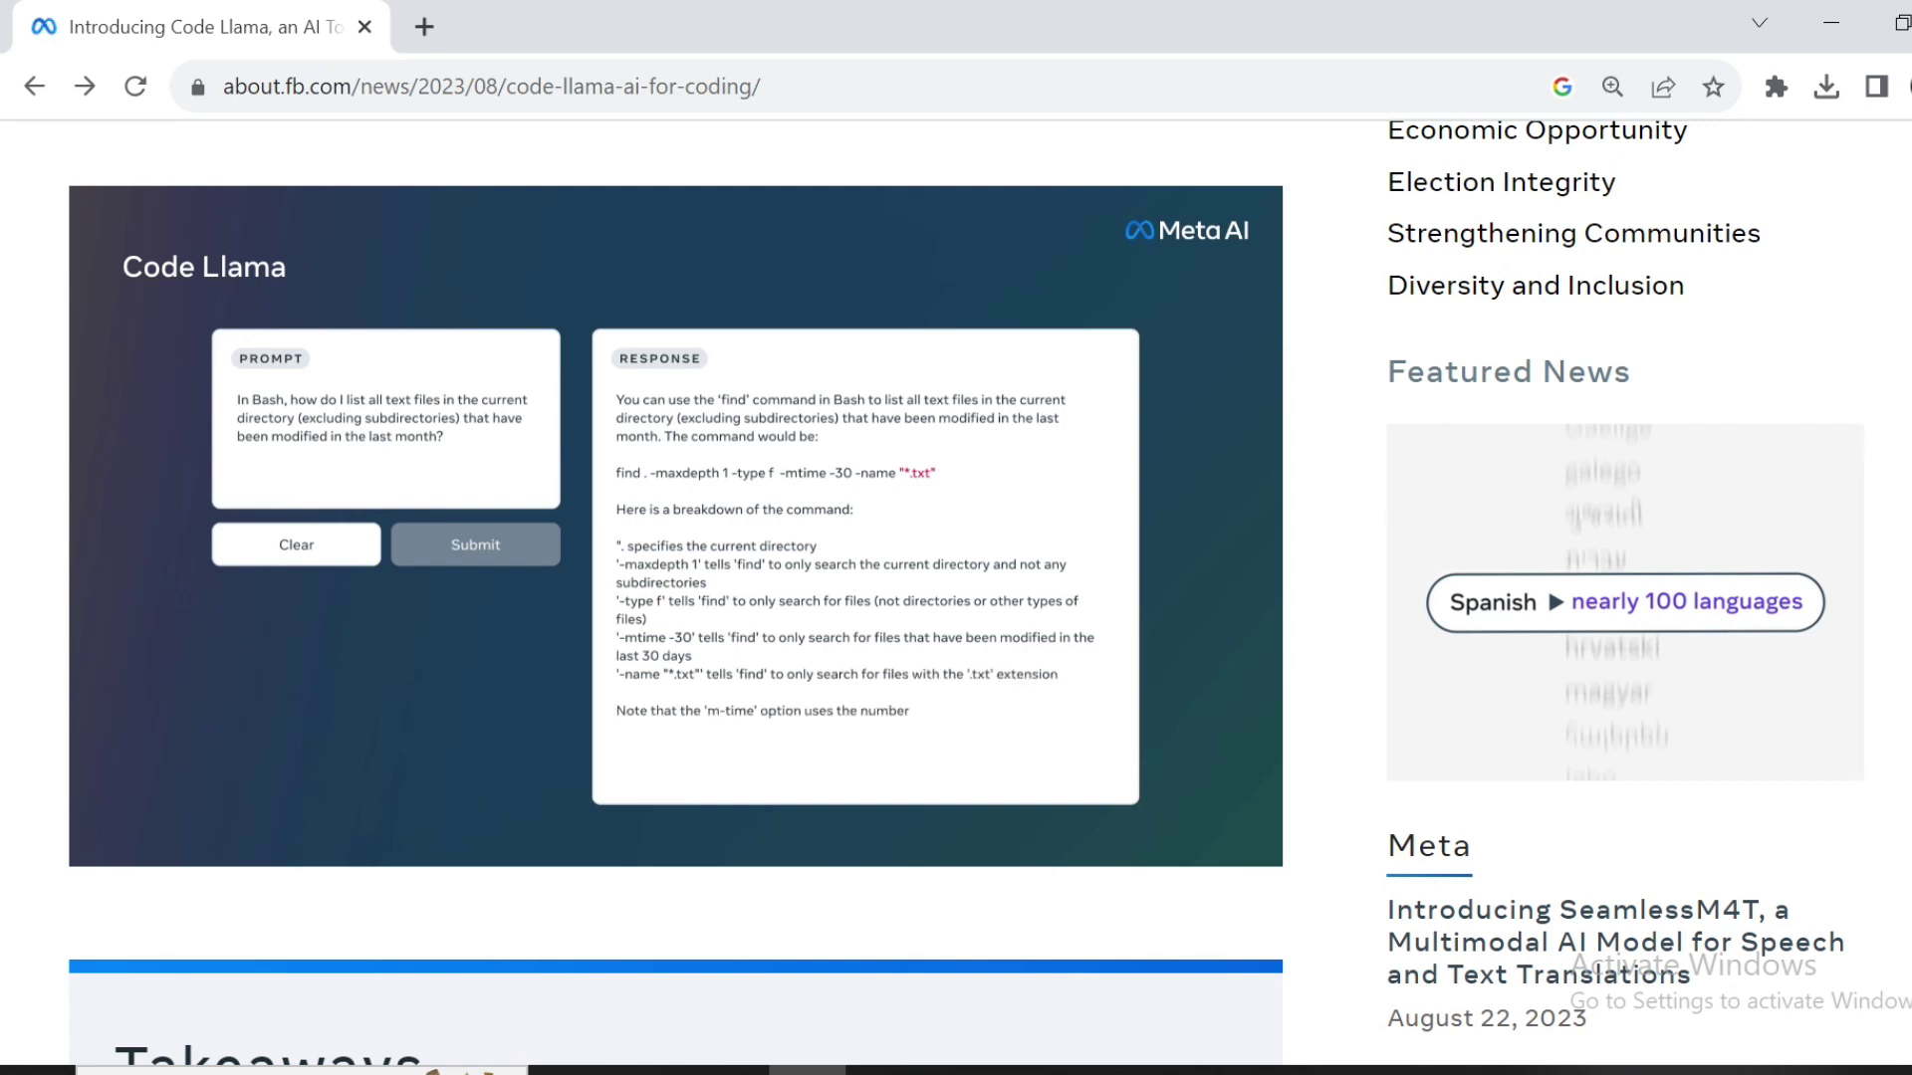